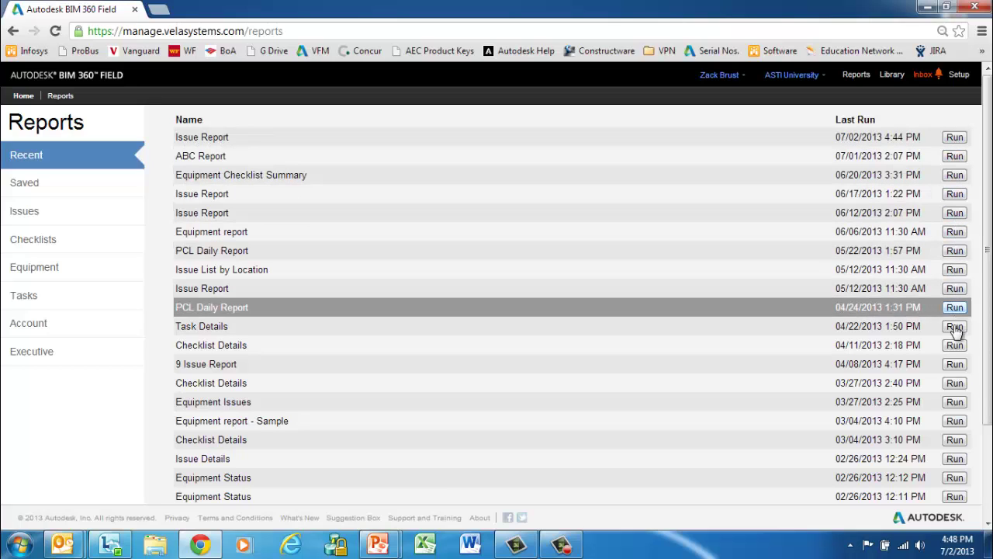
Check the saved reports, then bring up the Issues report template gallery.
click(35, 186)
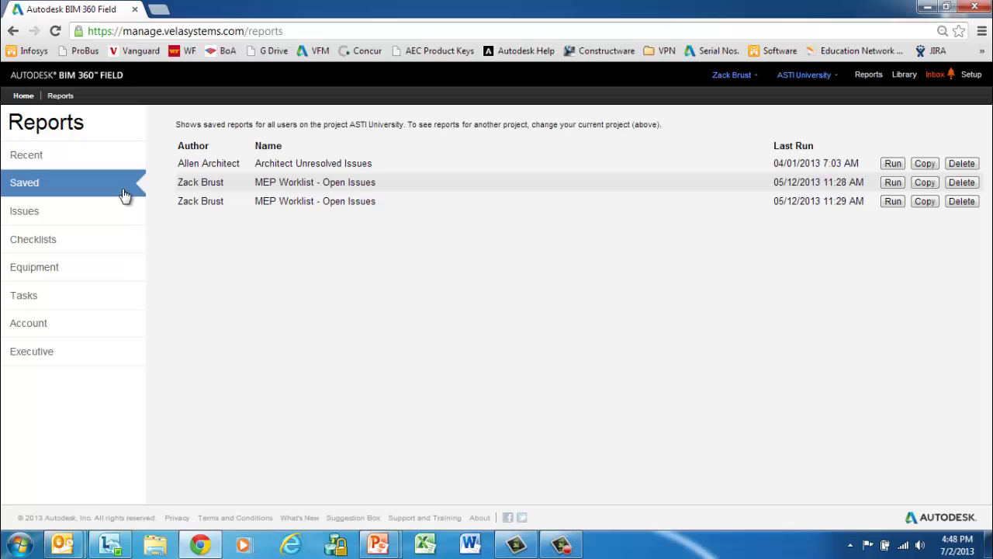
click(118, 220)
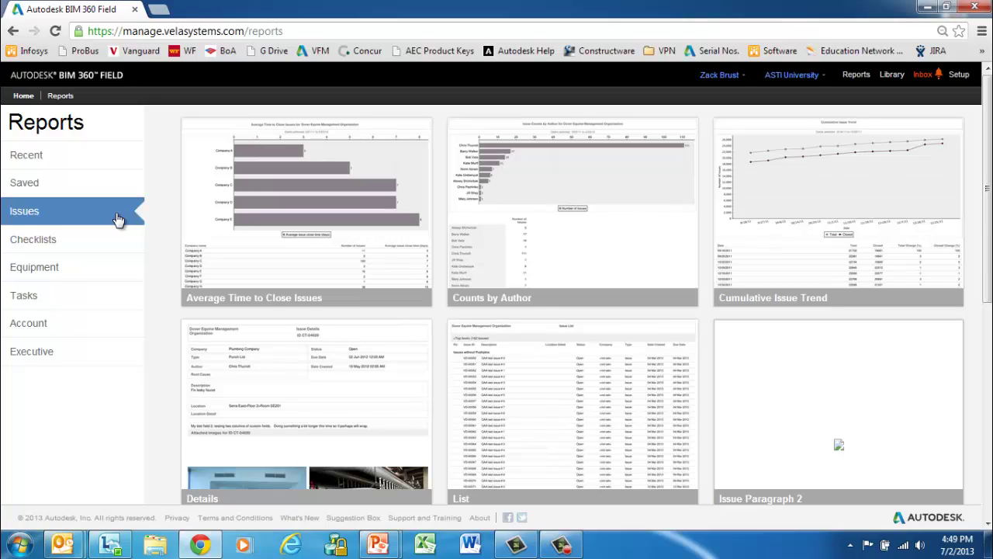
mouse_move(223, 223)
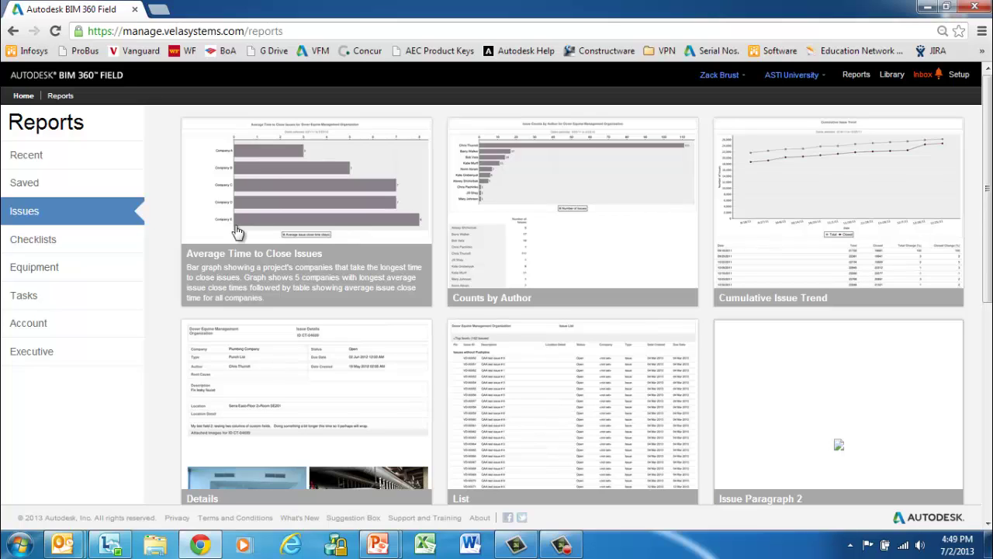
scroll(345, 241, down, 1)
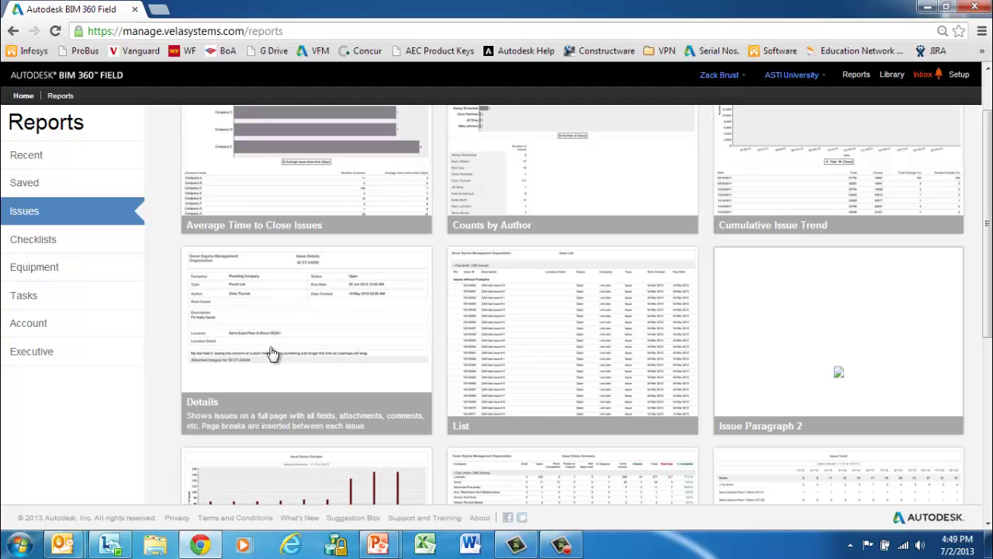
scroll(792, 334, up, 1)
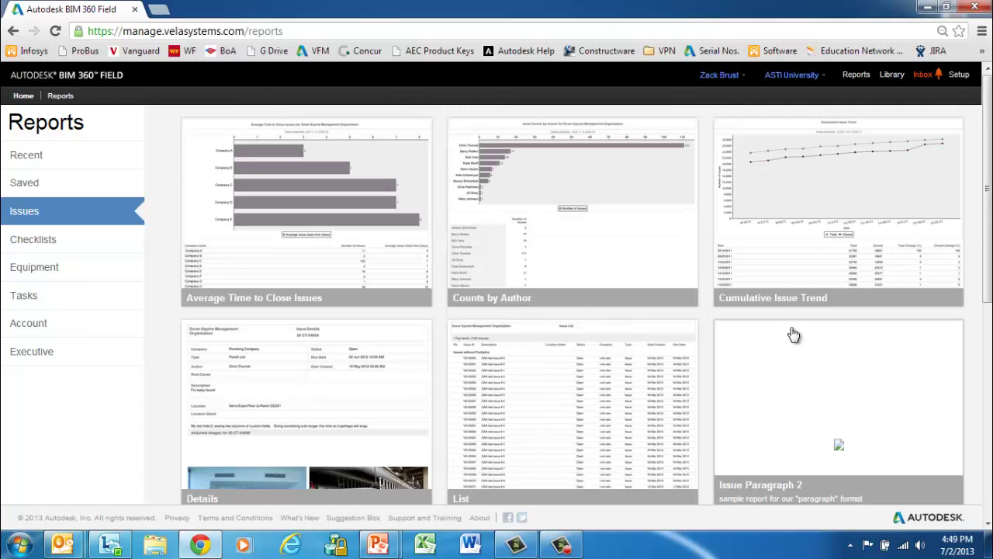
scroll(745, 339, down, 6)
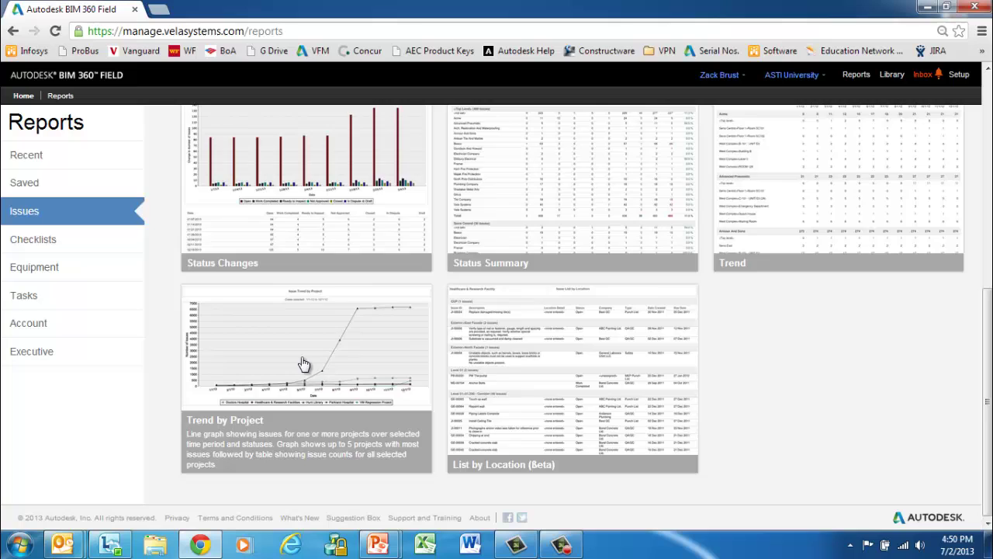
scroll(305, 365, up, 5)
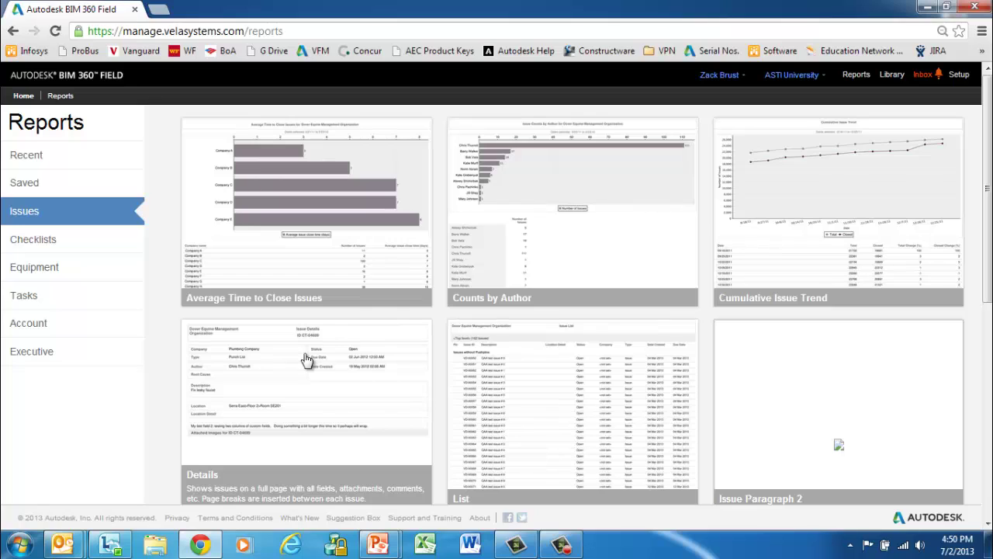
Browse the Checklists templates: Activity, Details, Observation List and Observation Summary by Project.
click(100, 243)
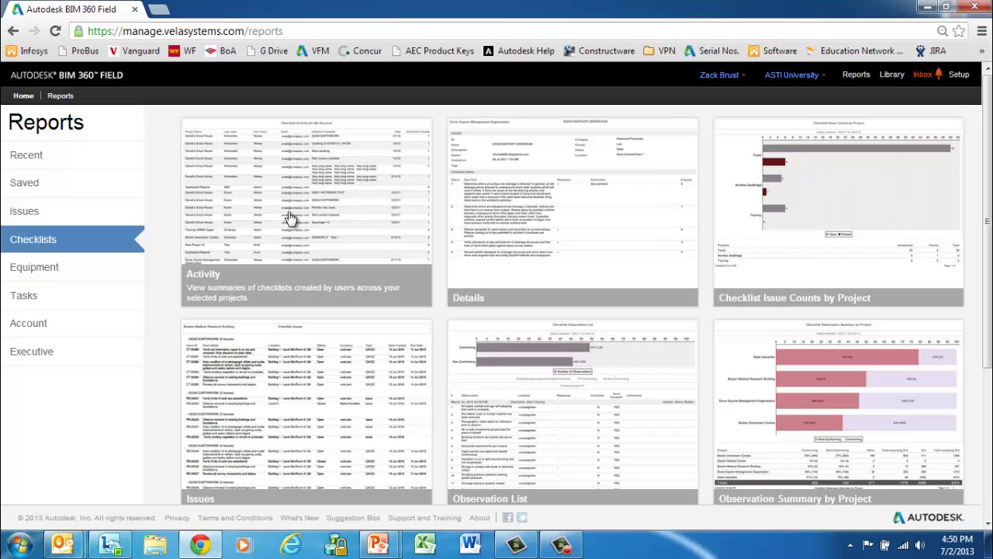
scroll(592, 228, down, 1)
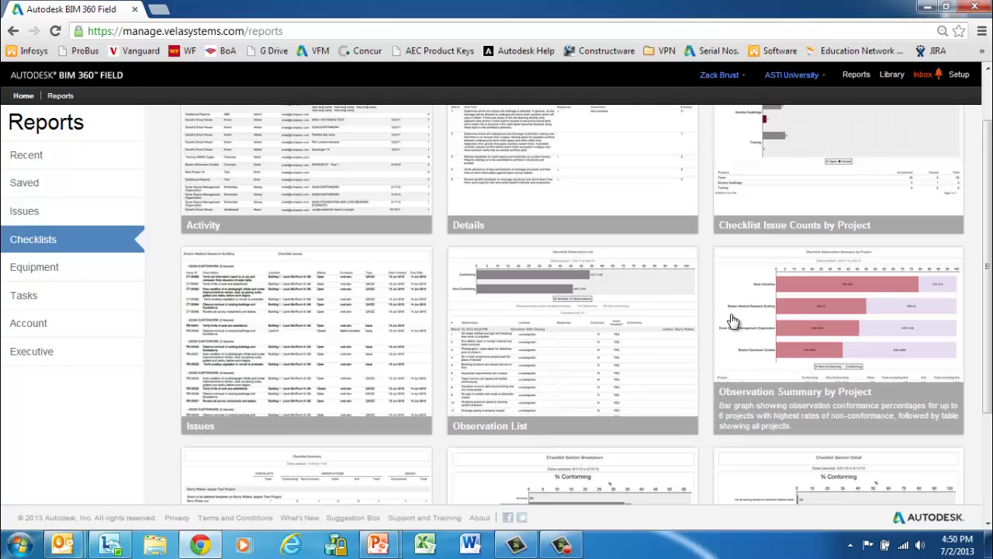
scroll(756, 318, down, 1)
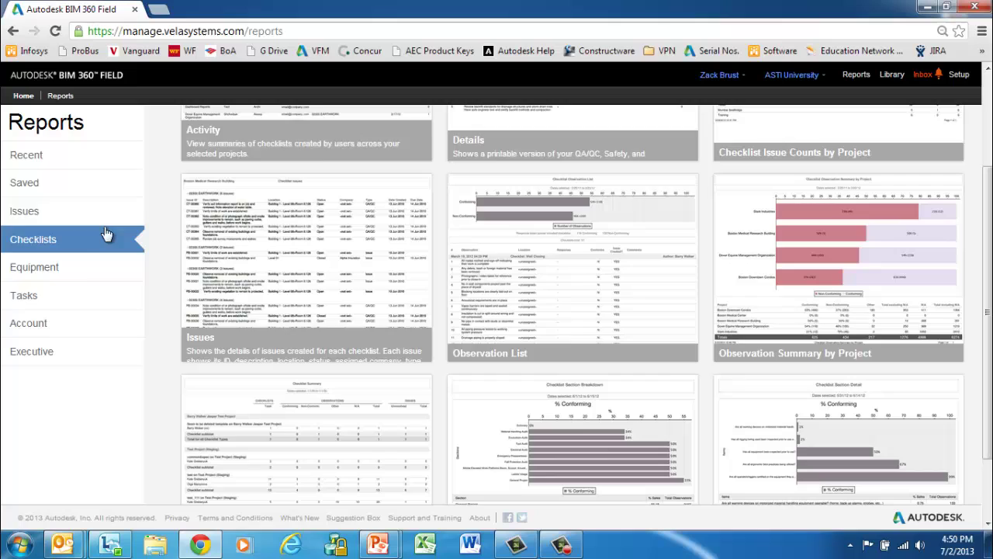
Browse the Equipment templates: Checklist Summary, Issues, List by Type and Status.
click(88, 266)
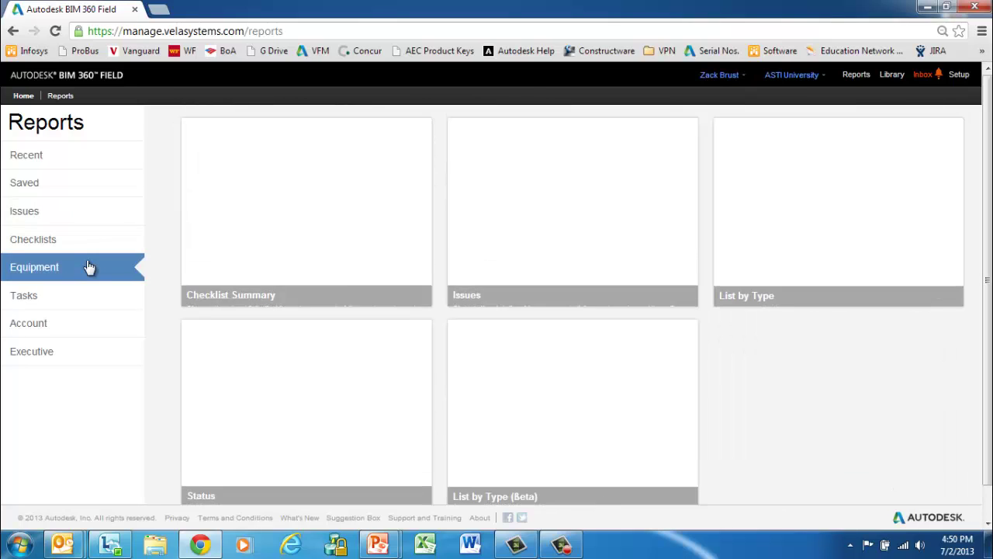
mouse_move(270, 234)
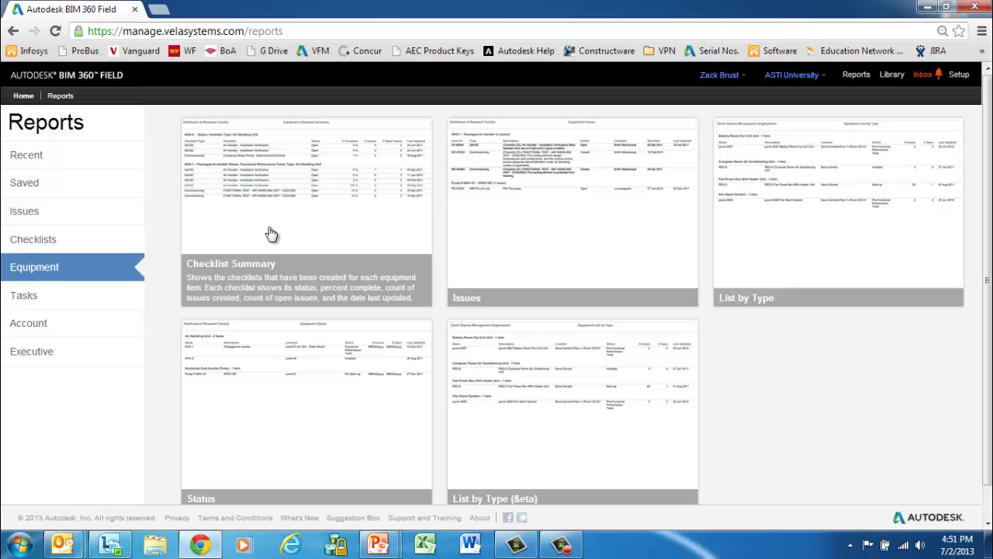
scroll(288, 230, down, 1)
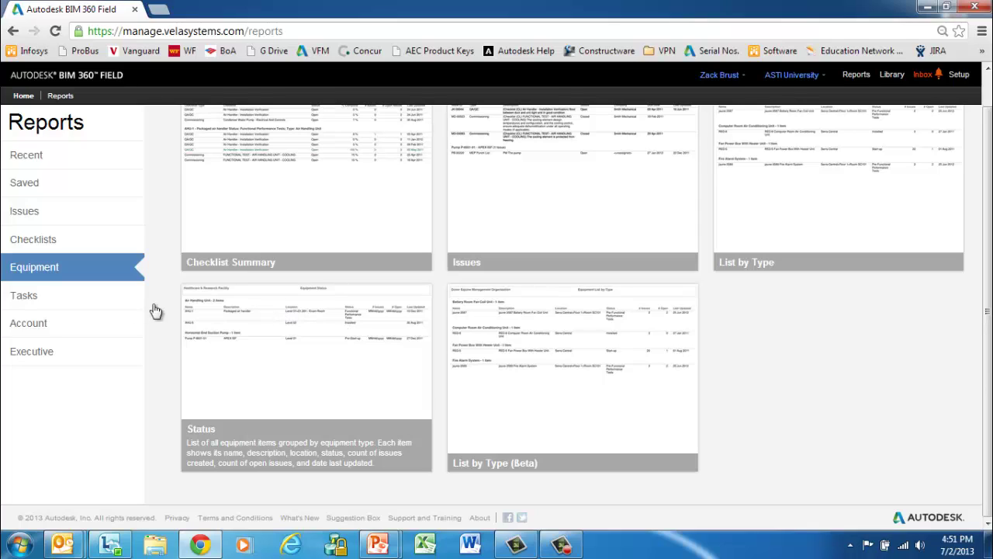
Browse the Tasks templates: Details, Issues, List, Summary and Visual Location Grid.
click(101, 309)
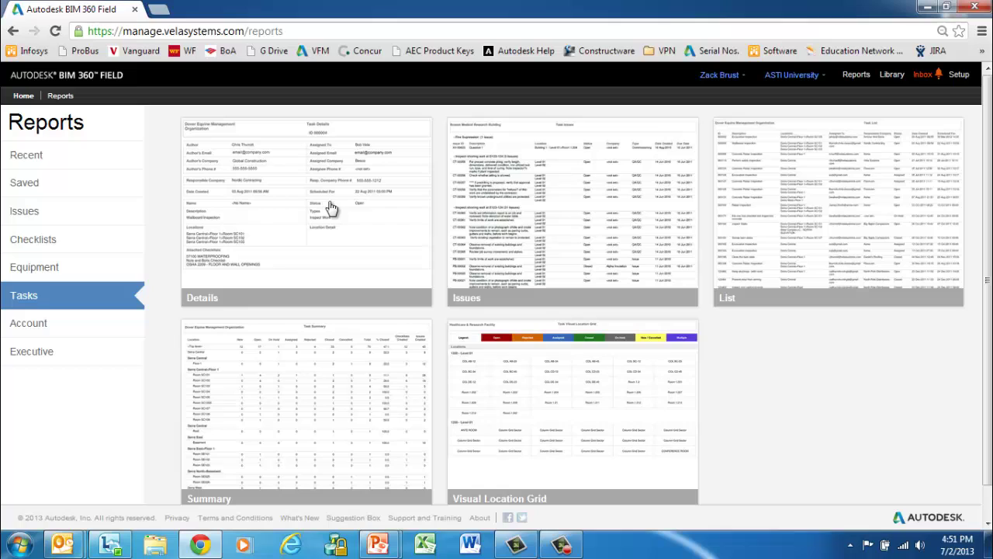
mouse_move(506, 211)
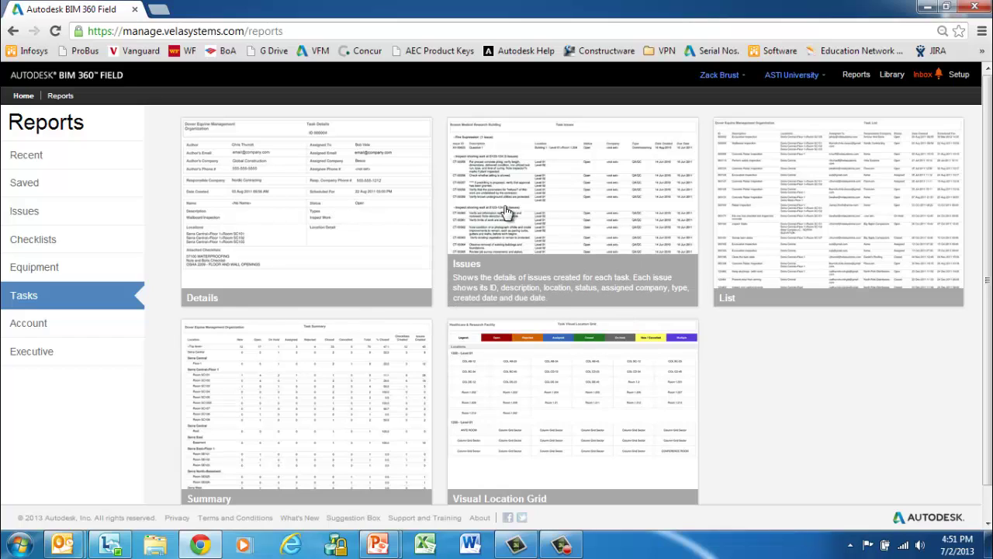
mouse_move(339, 373)
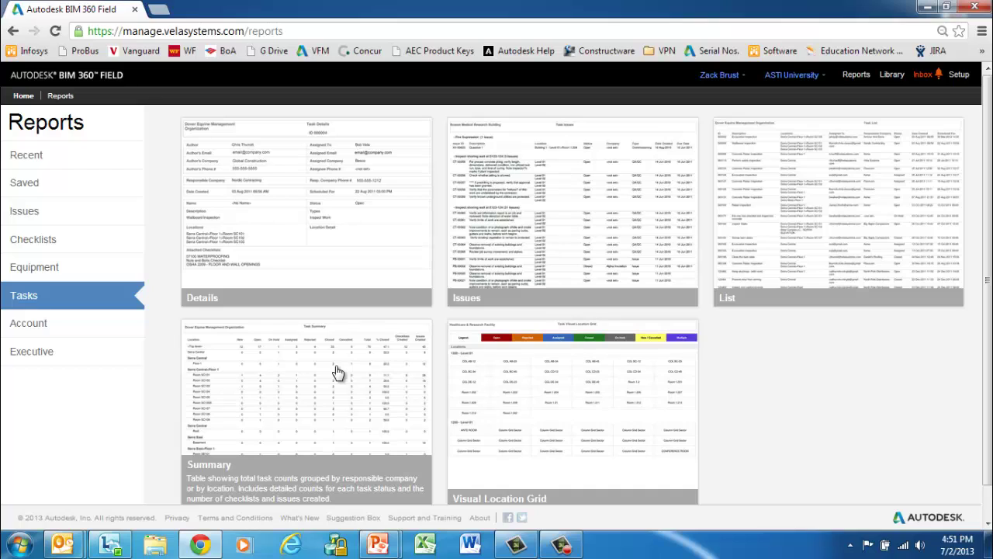
Open the Issues List report settings and sort by 'Due Date then ID'.
click(102, 220)
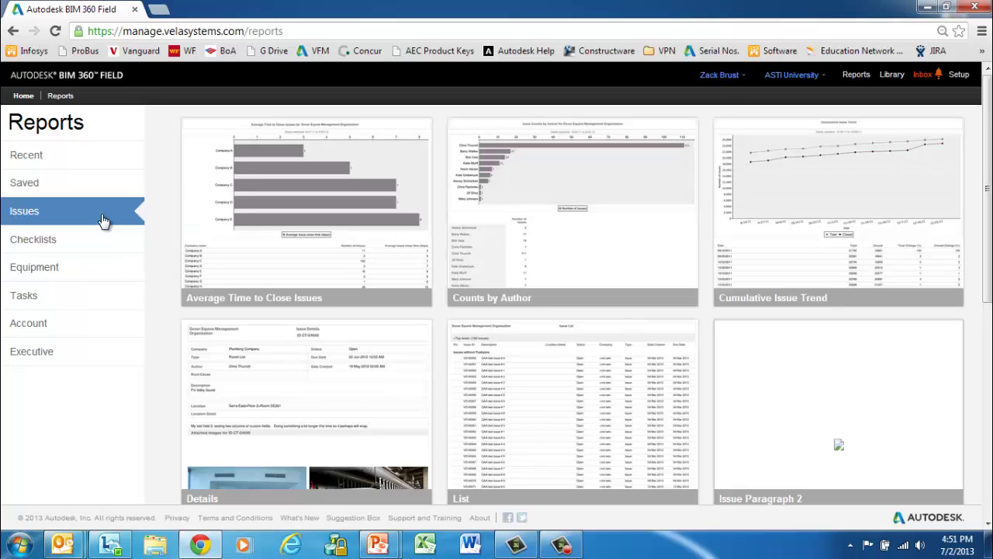
click(558, 362)
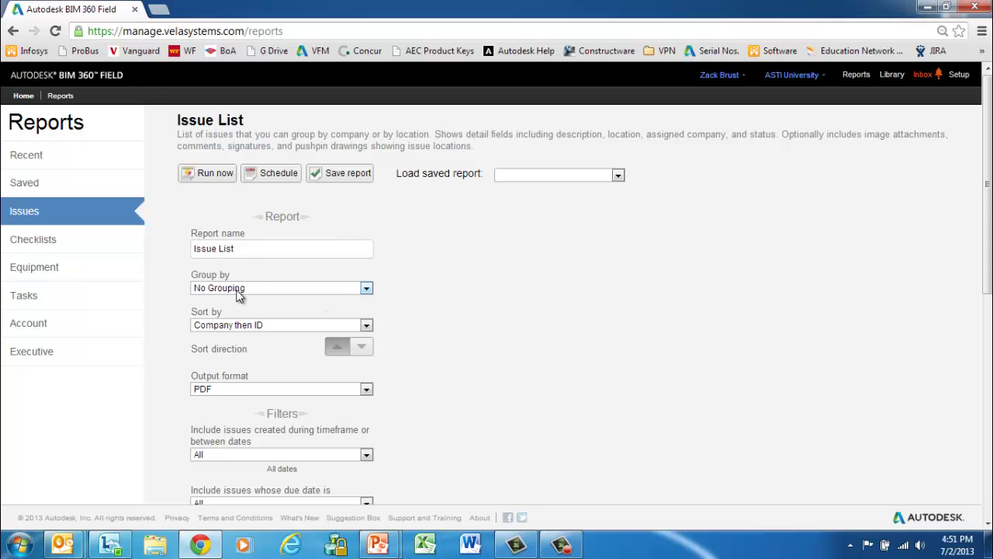
click(365, 326)
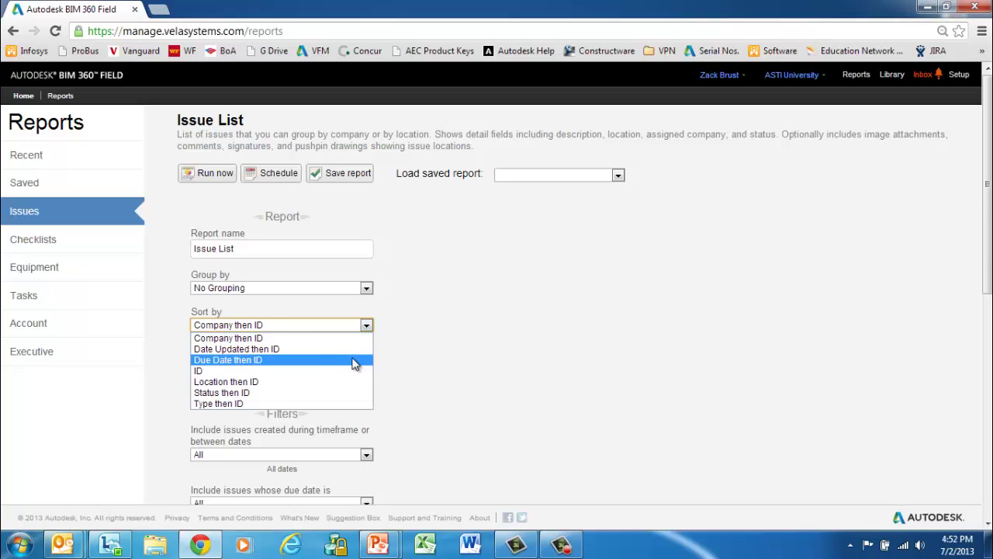
click(353, 360)
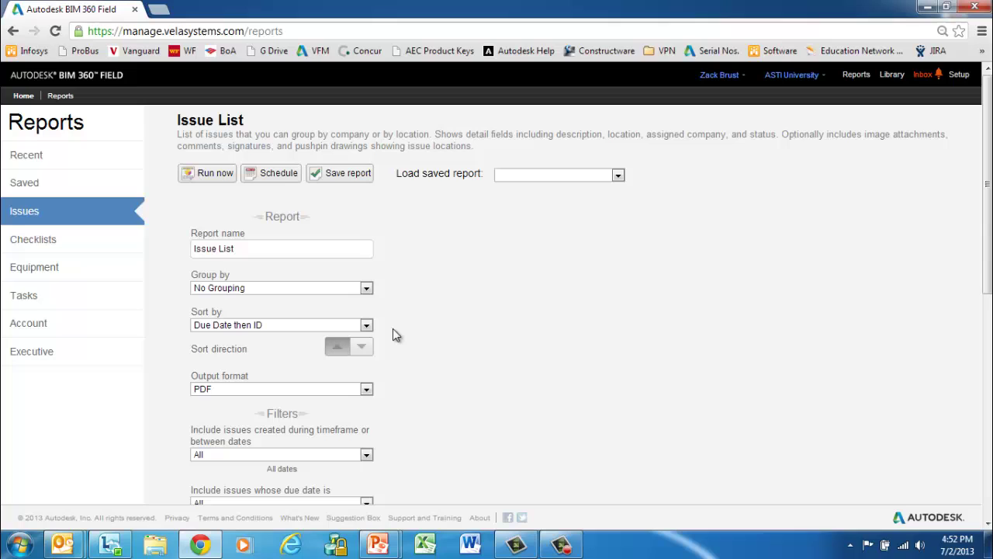
scroll(421, 326, down, 3)
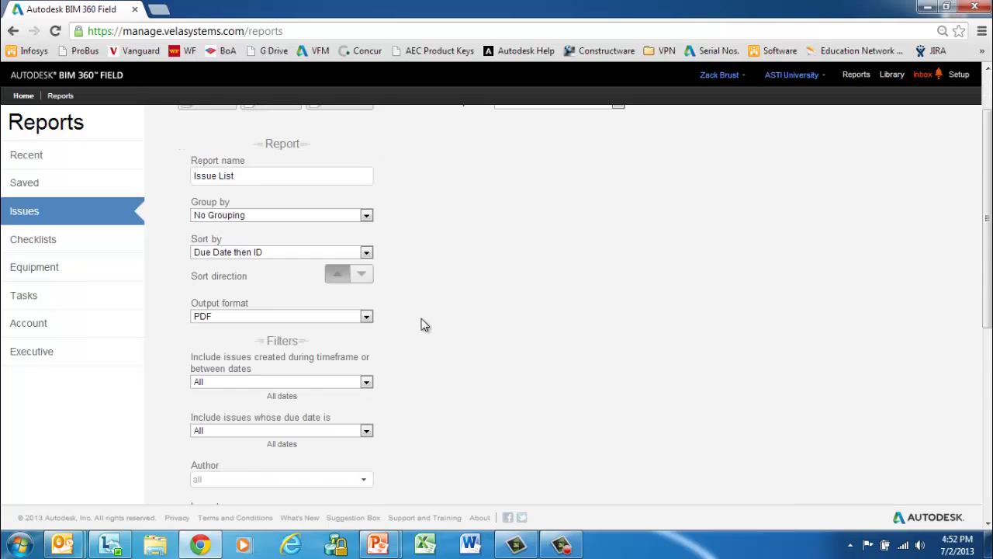
scroll(429, 295, down, 1)
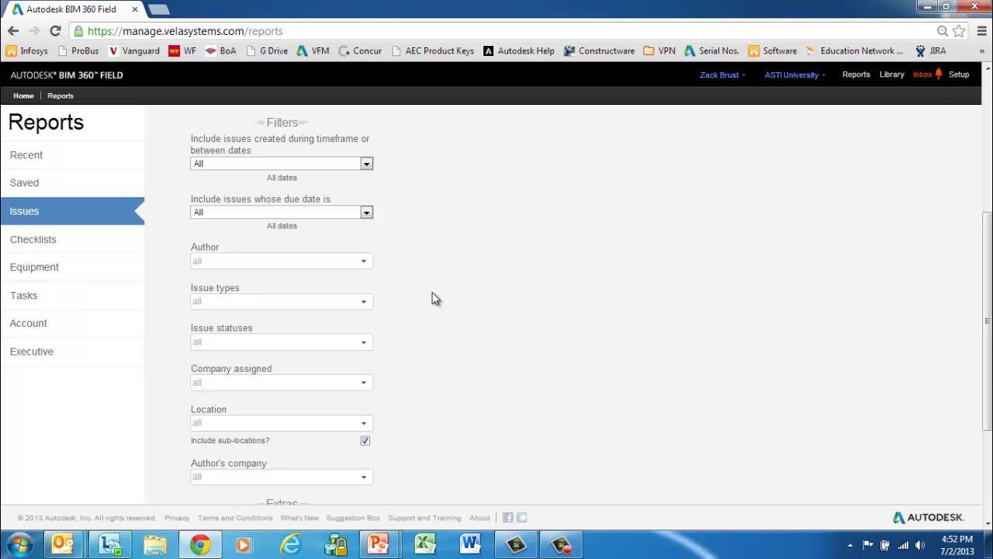
scroll(434, 298, down, 3)
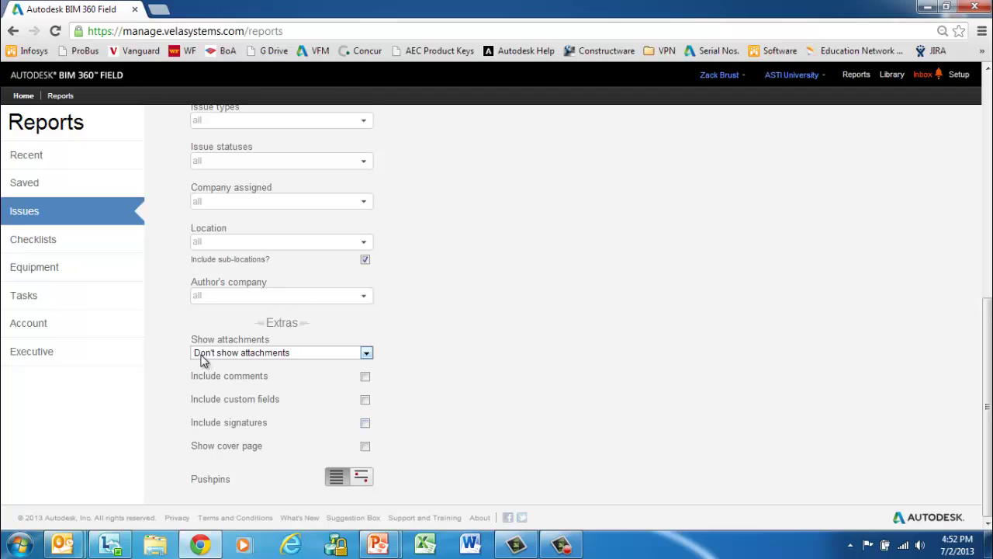
Set attachments to appear after each item at medium size.
click(303, 357)
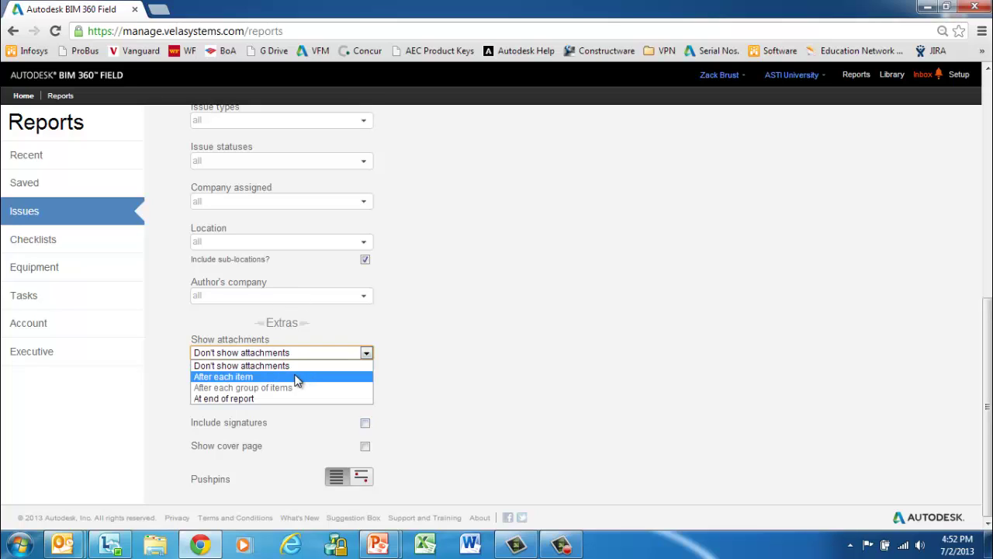
click(297, 378)
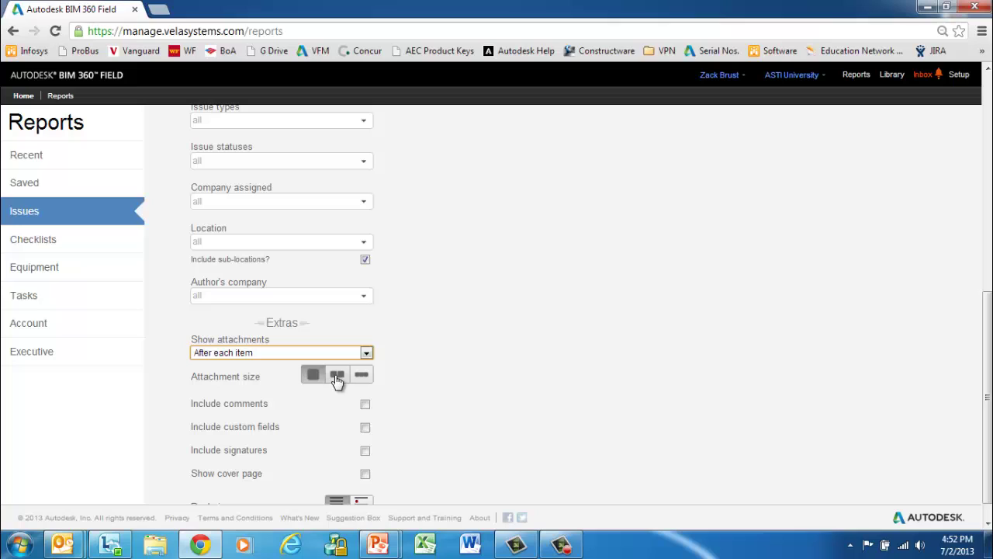
click(337, 379)
scroll(228, 402, down, 1)
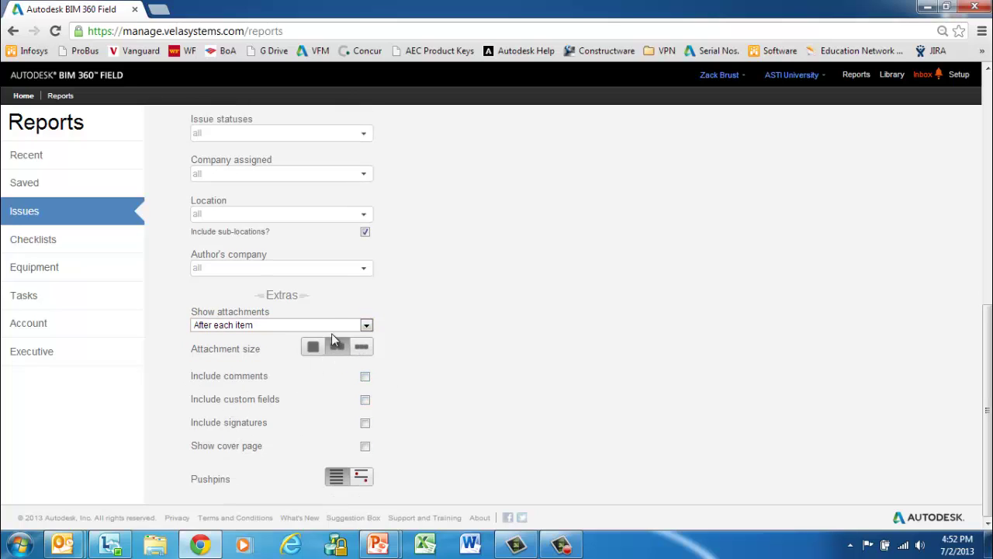
scroll(262, 334, up, 6)
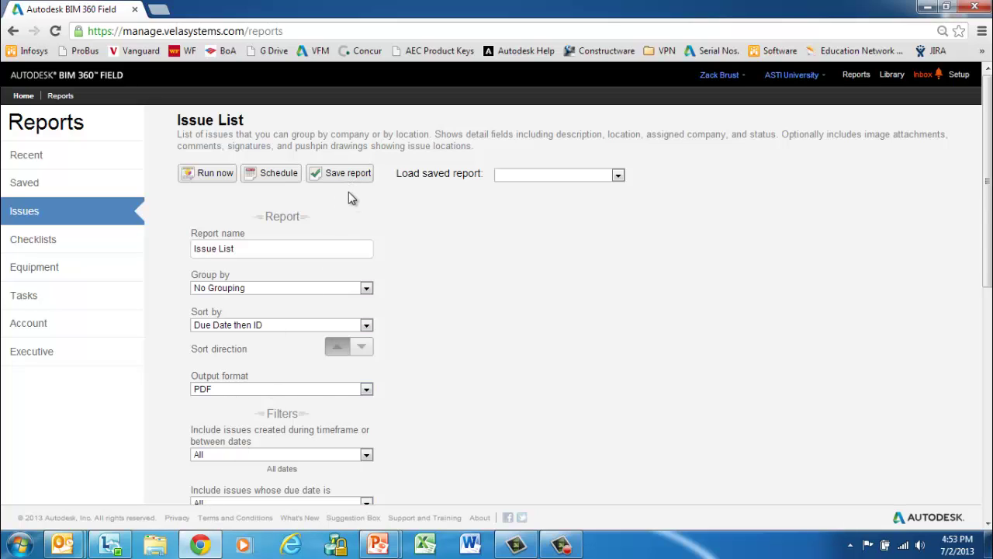
Create a schedule for the report named 'Weekly Issue Report'.
click(272, 177)
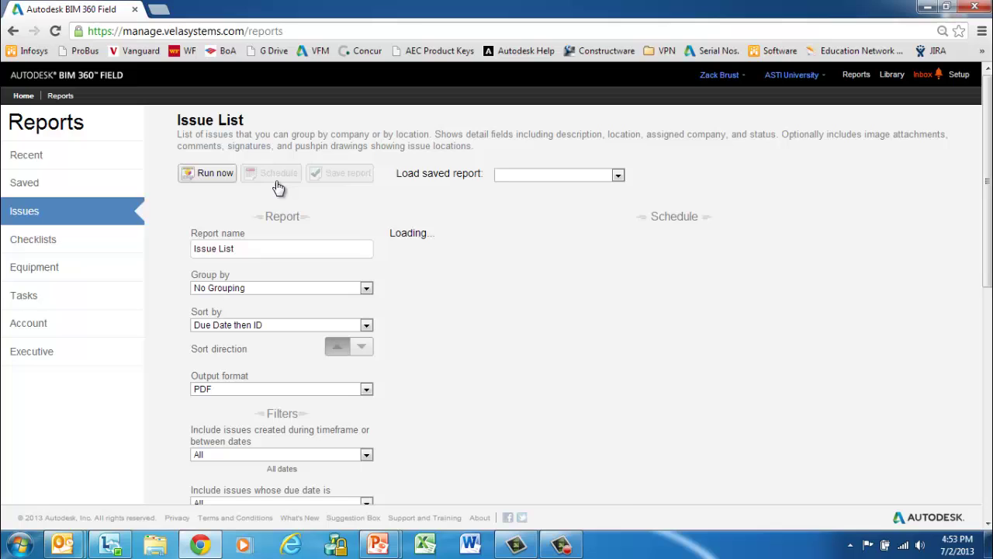
scroll(278, 188, down, 1)
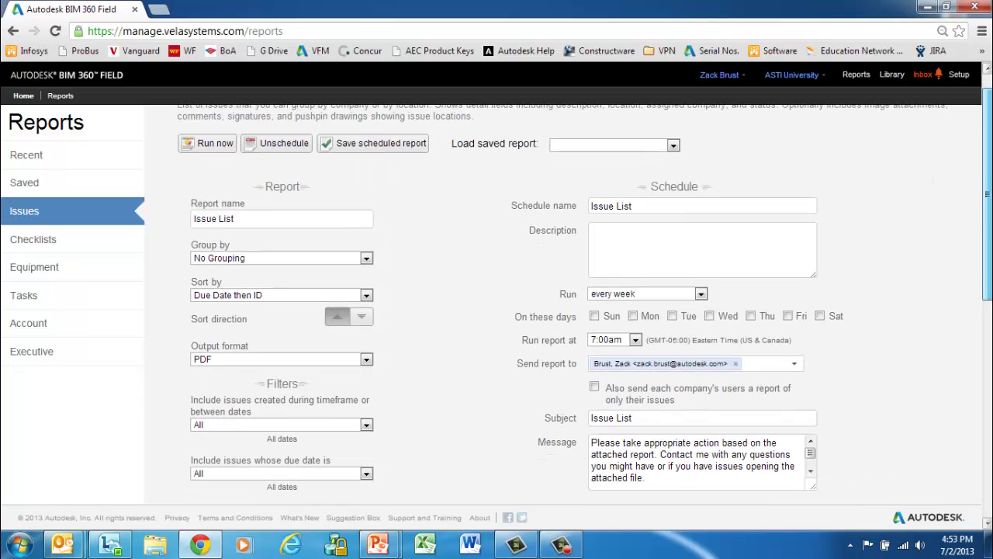
scroll(585, 290, down, 2)
drag(665, 137, 564, 141)
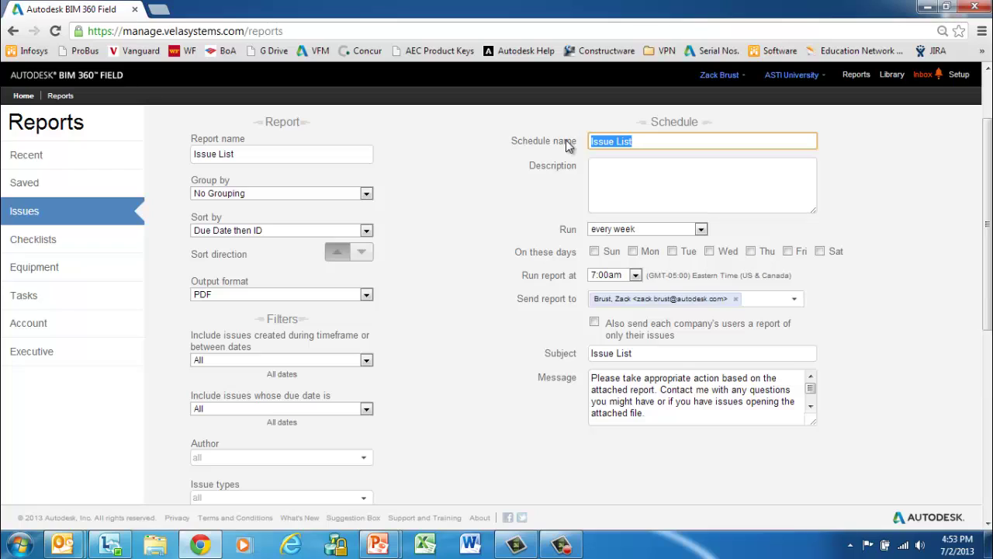
text(Weekly Issue Report)
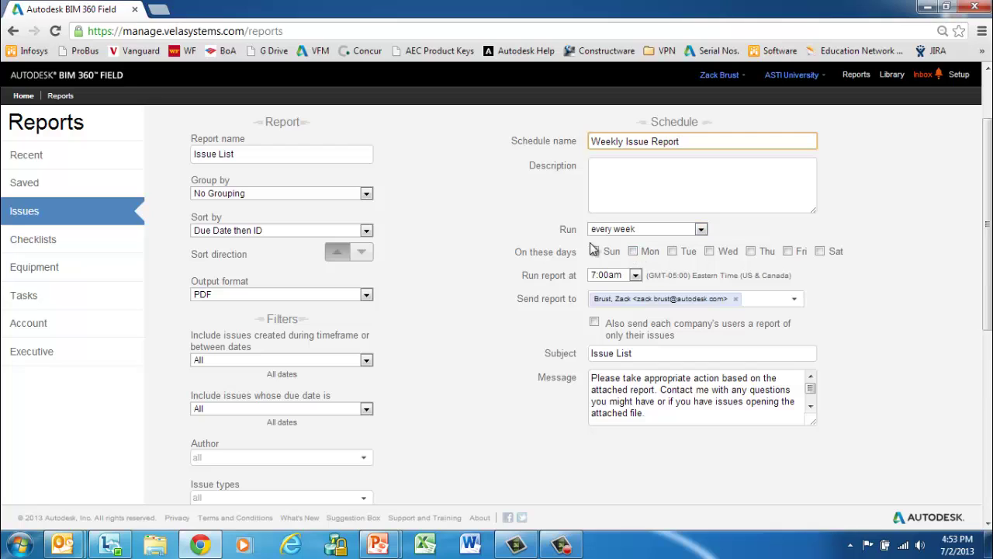
Set the schedule to run every week on Monday at 6:00am.
scroll(534, 200, down, 1)
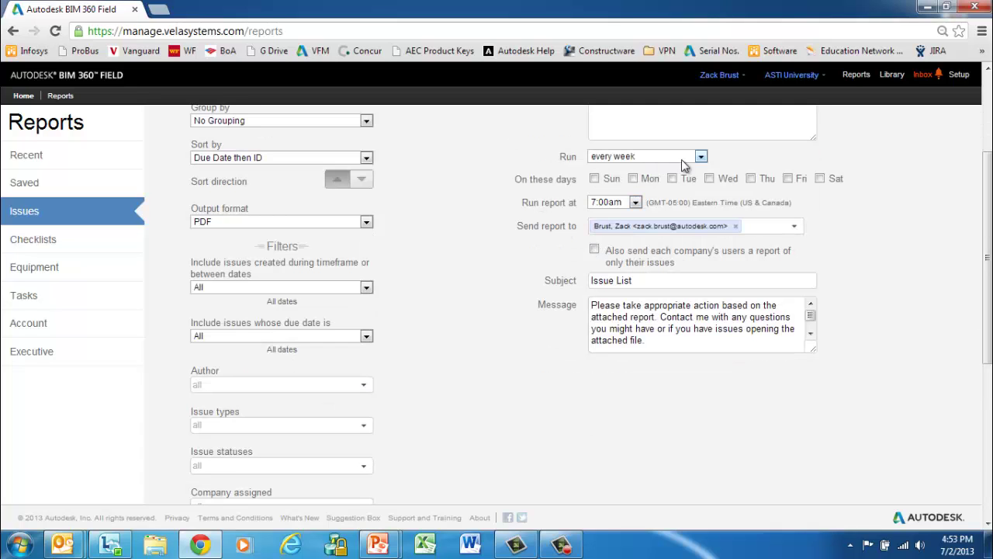
click(700, 156)
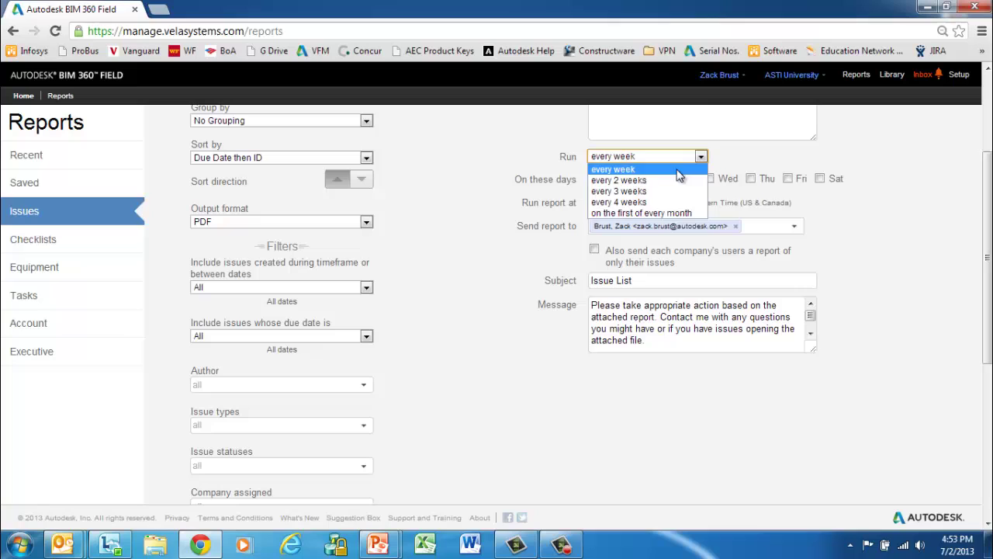
click(677, 170)
click(634, 179)
click(635, 202)
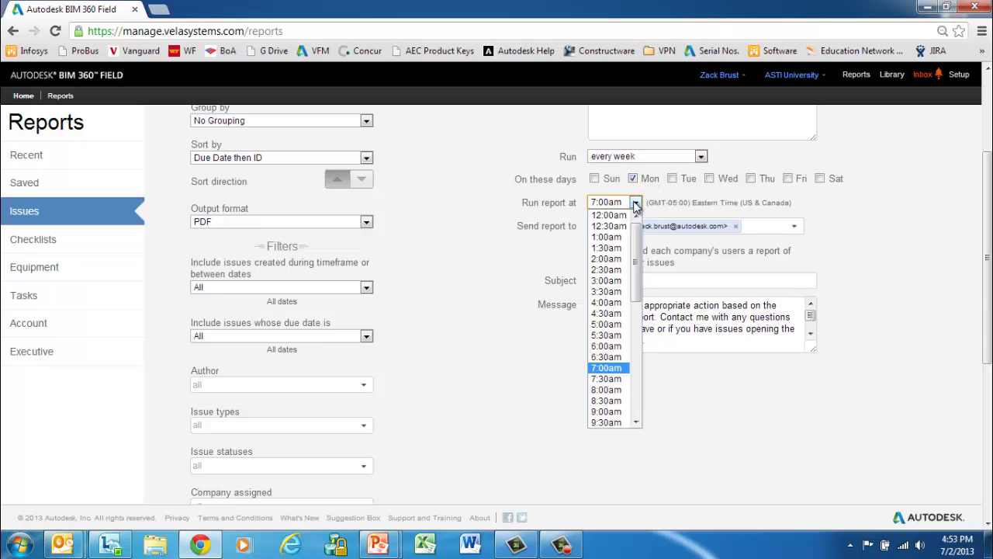
click(618, 346)
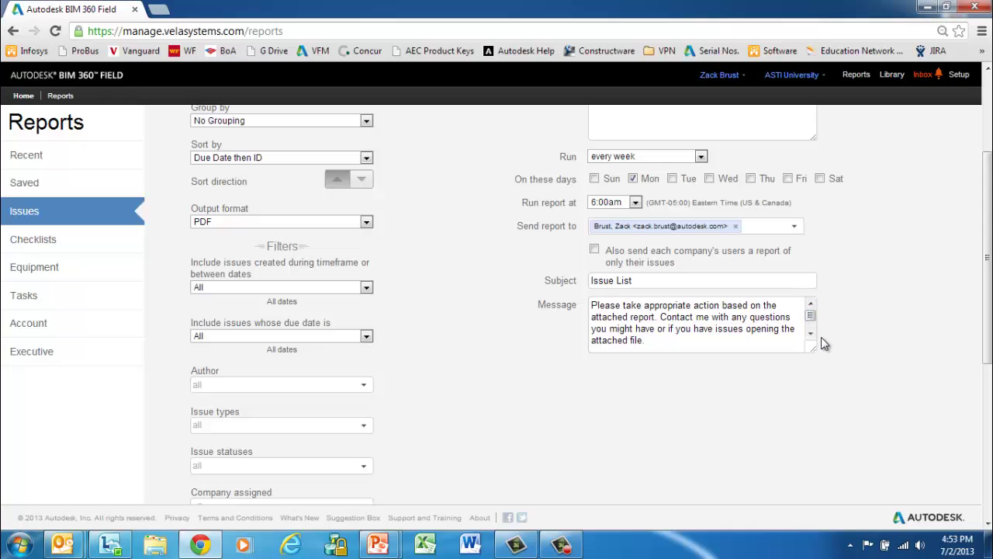
drag(984, 274, 980, 187)
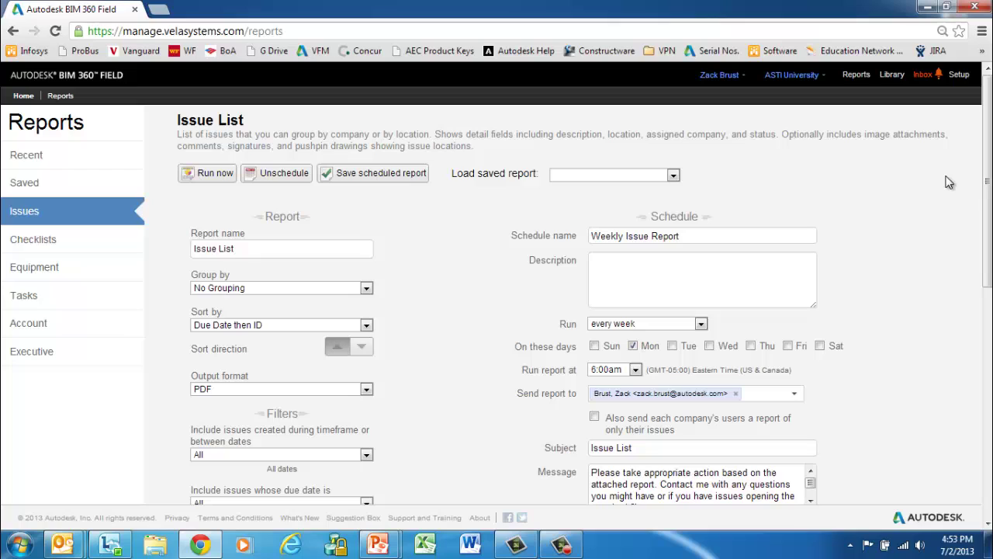